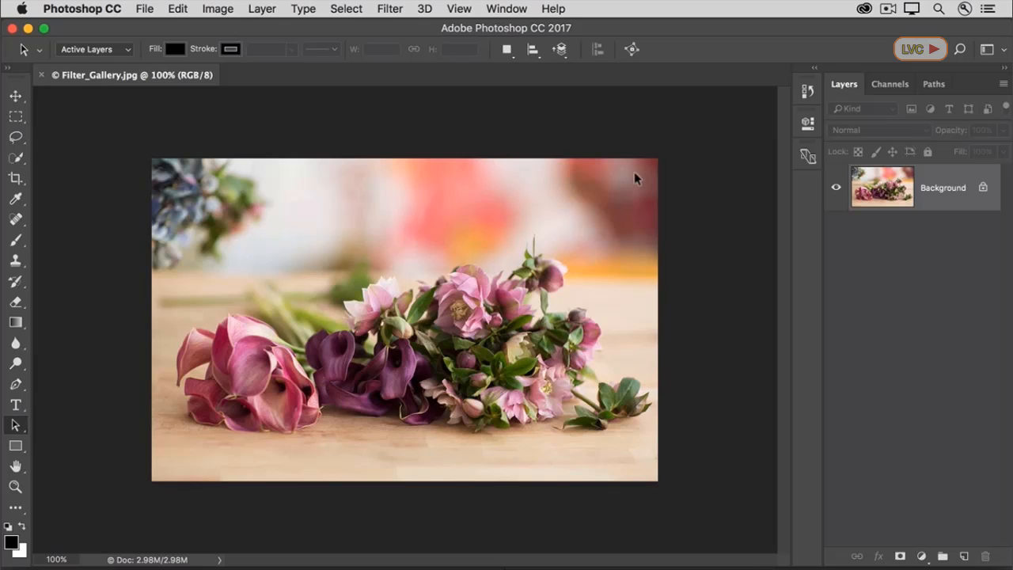
Open the Filter Gallery for the flower photo and preview the Plastic Wrap and Poster Edges filters
click(388, 9)
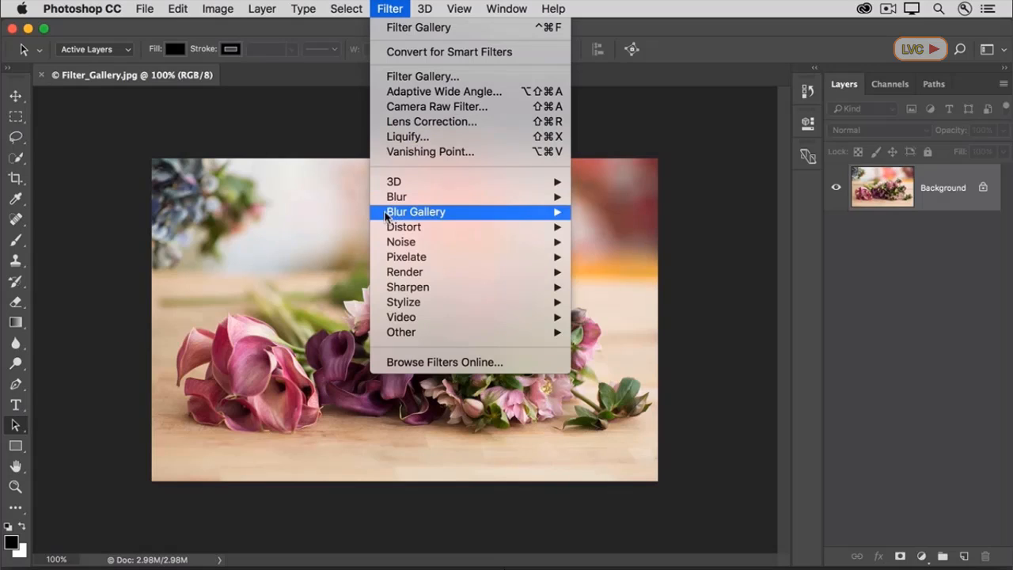
mouse_move(383, 229)
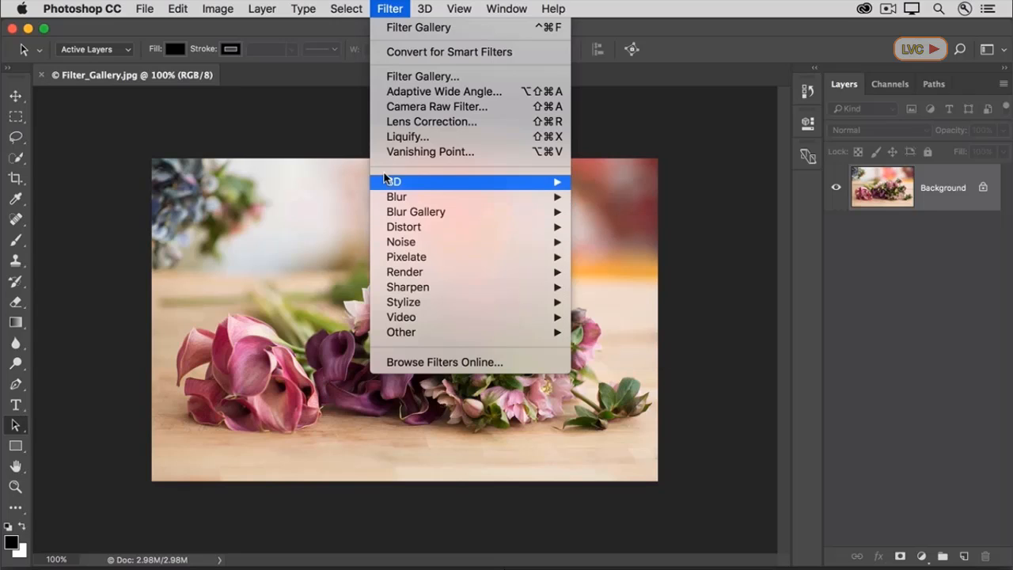
click(379, 79)
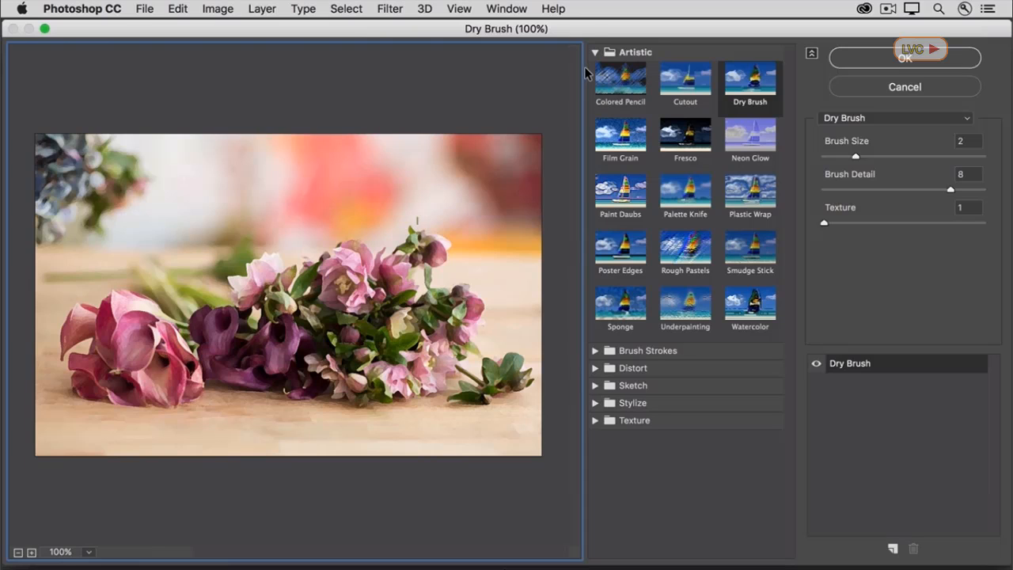
click(743, 193)
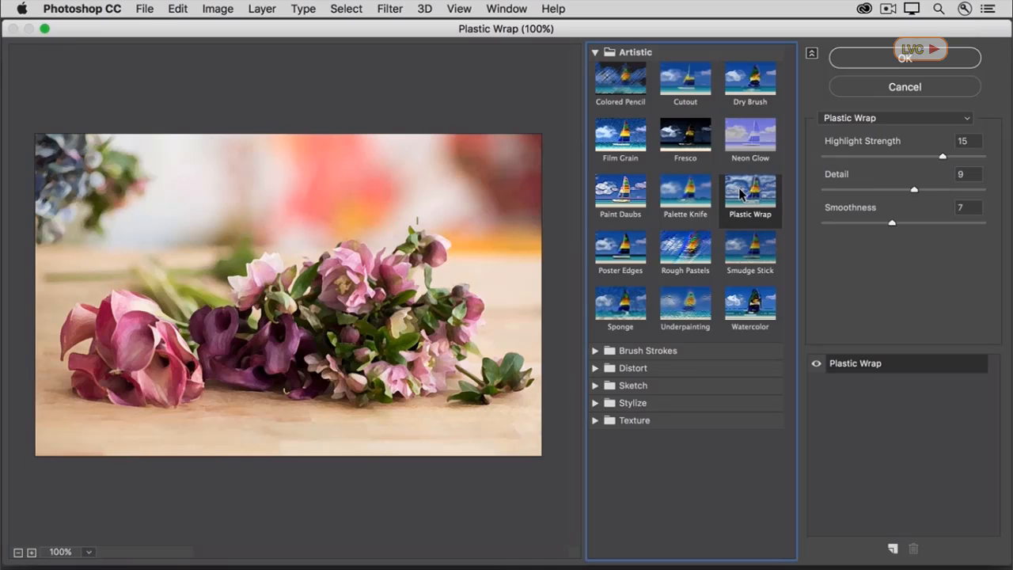
click(624, 247)
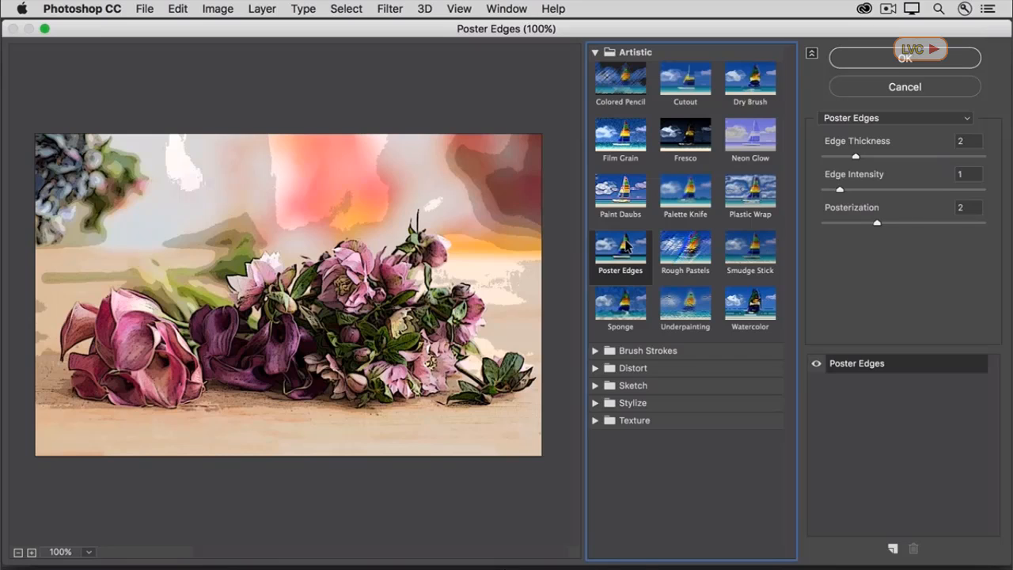
Choose the Diffuse Glow distort filter and set Glow Amount to 3 and Clear Amount to 17
click(595, 368)
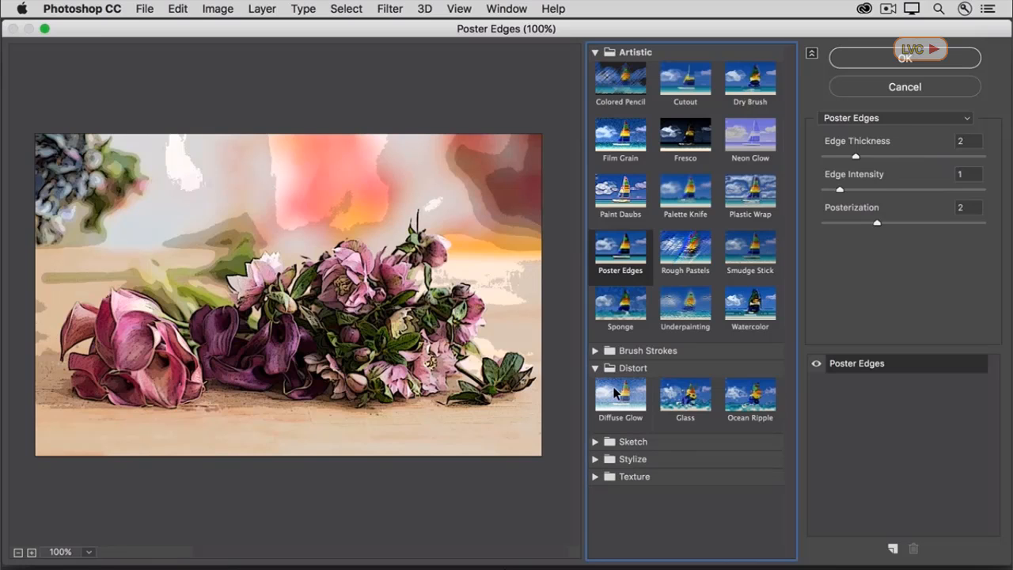
click(617, 394)
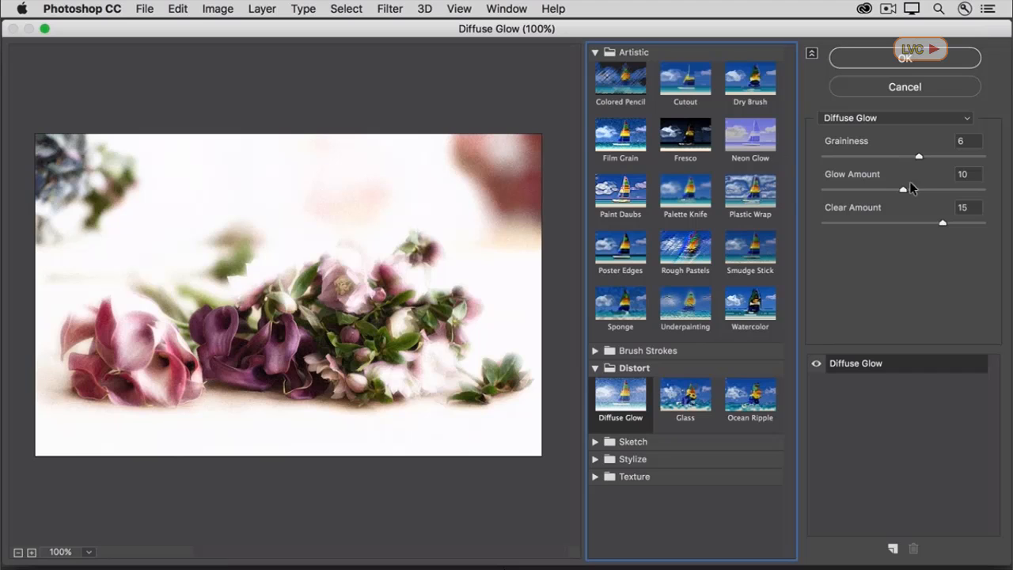
drag(902, 191, 851, 190)
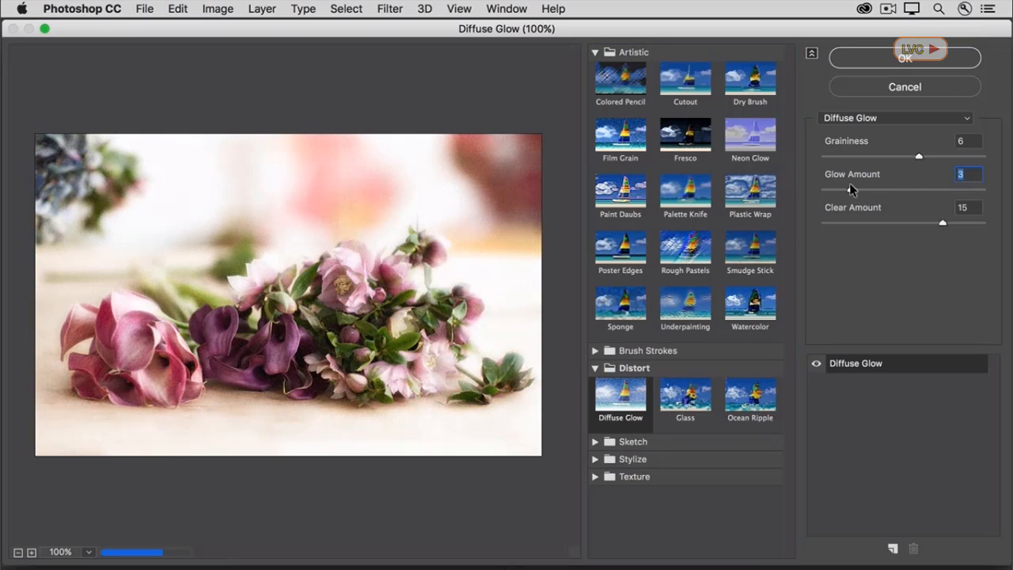
drag(942, 224, 957, 224)
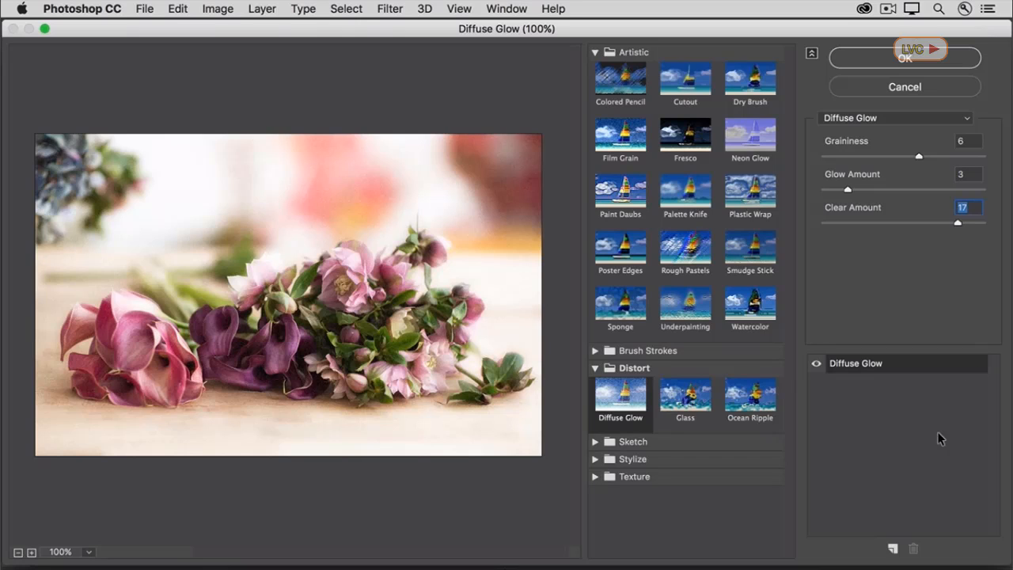
Add a second effect layer above Diffuse Glow and make it the Texturizer texture filter
click(893, 548)
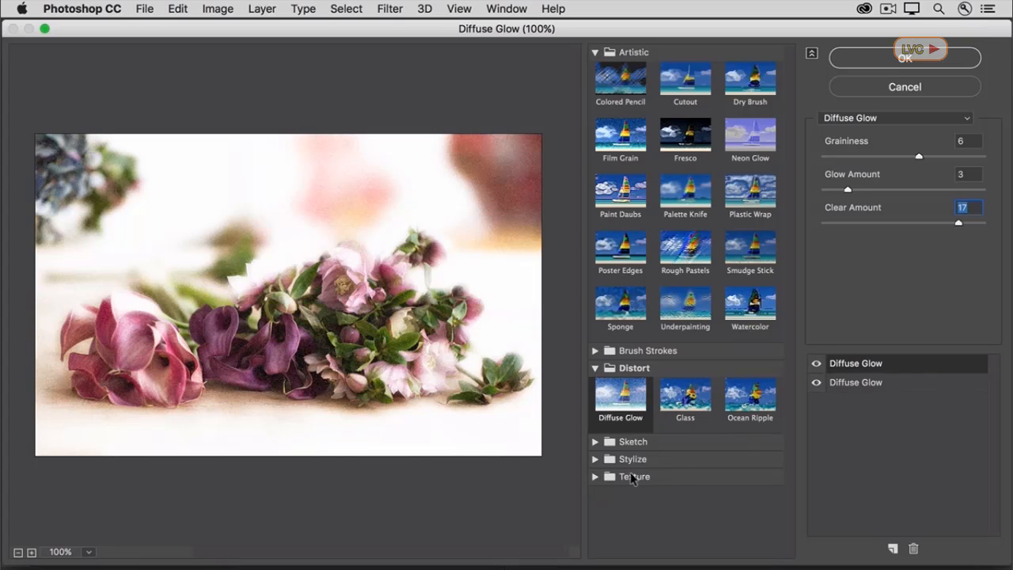
click(595, 477)
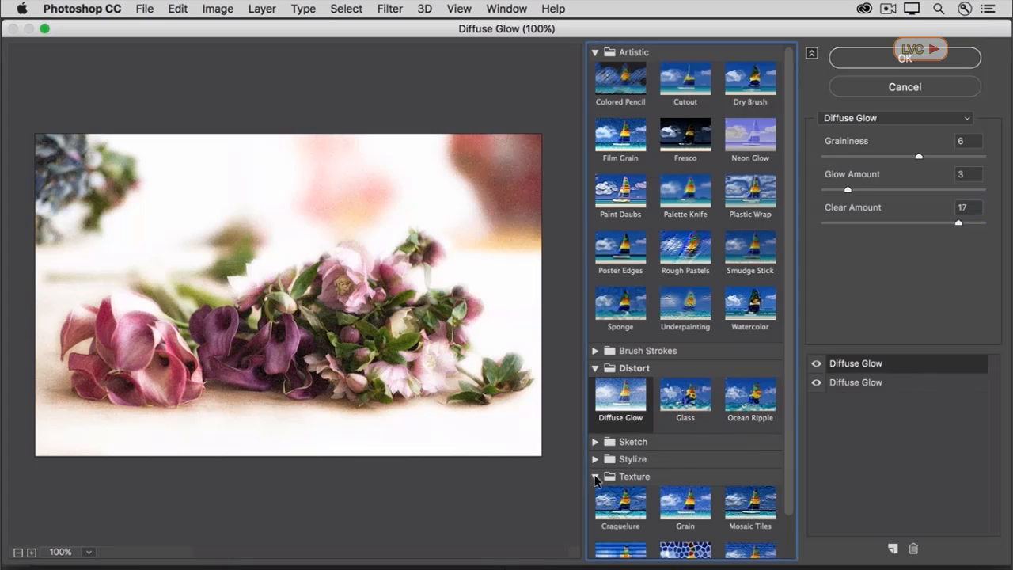
scroll(638, 481, down, 1)
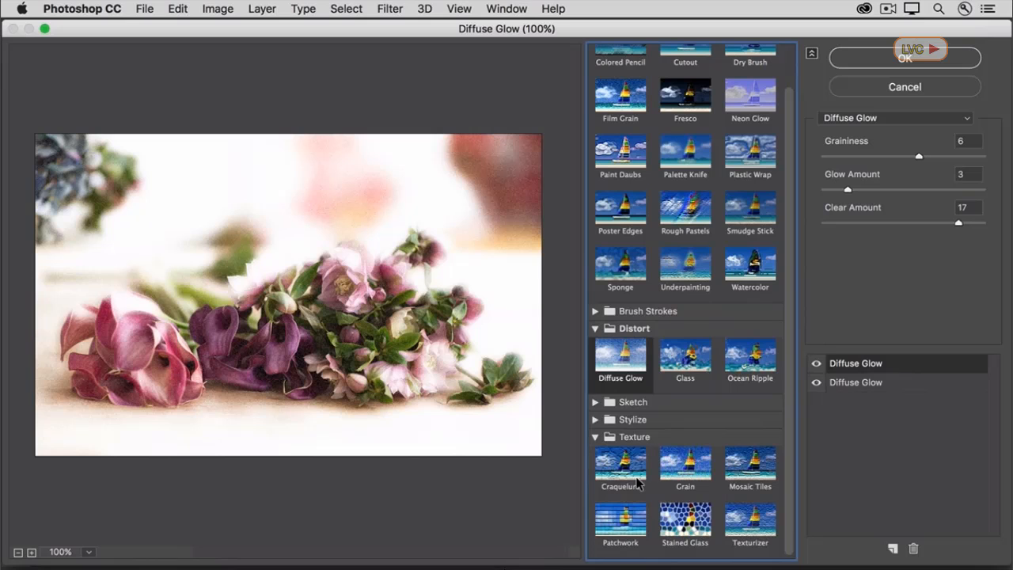
click(749, 526)
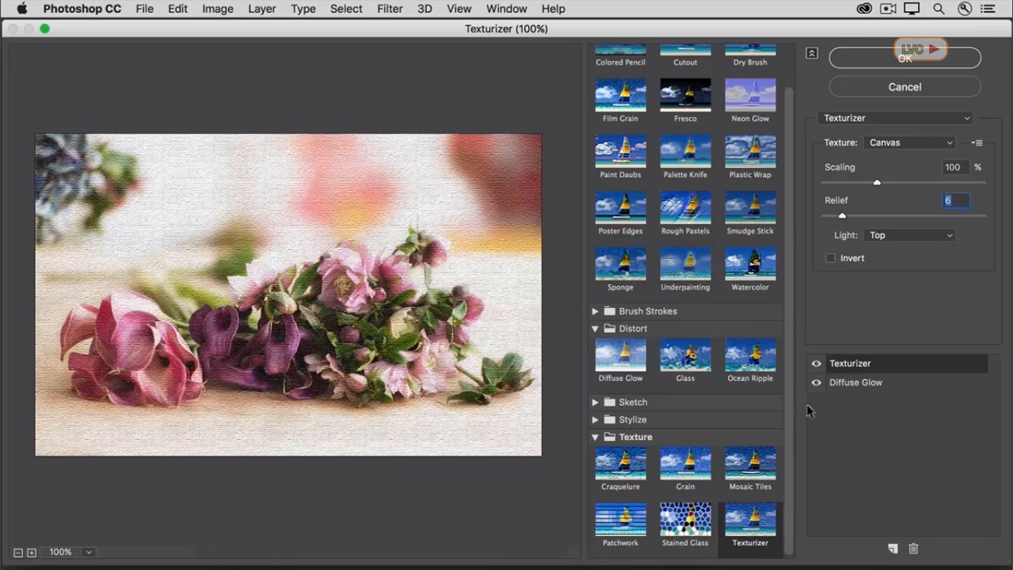
Try the Brick and Burlap textures for the Texturizer effect and return it to Canvas
click(930, 145)
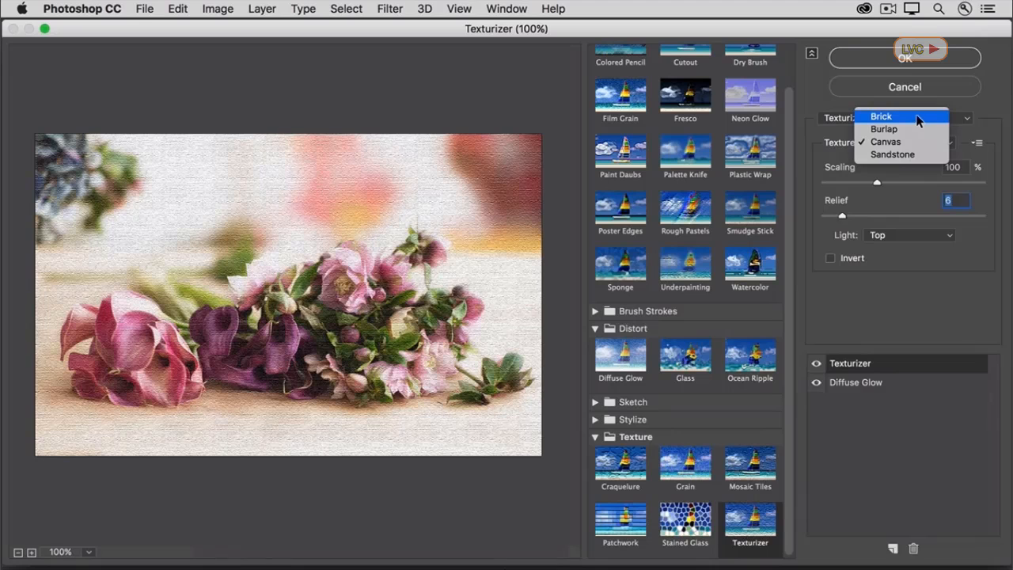
click(917, 116)
click(918, 142)
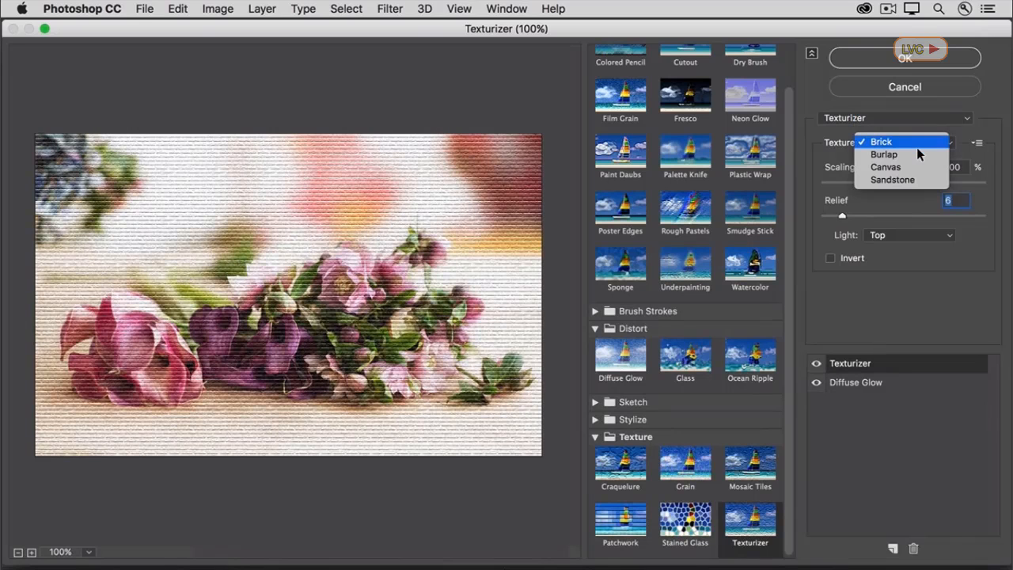
click(917, 154)
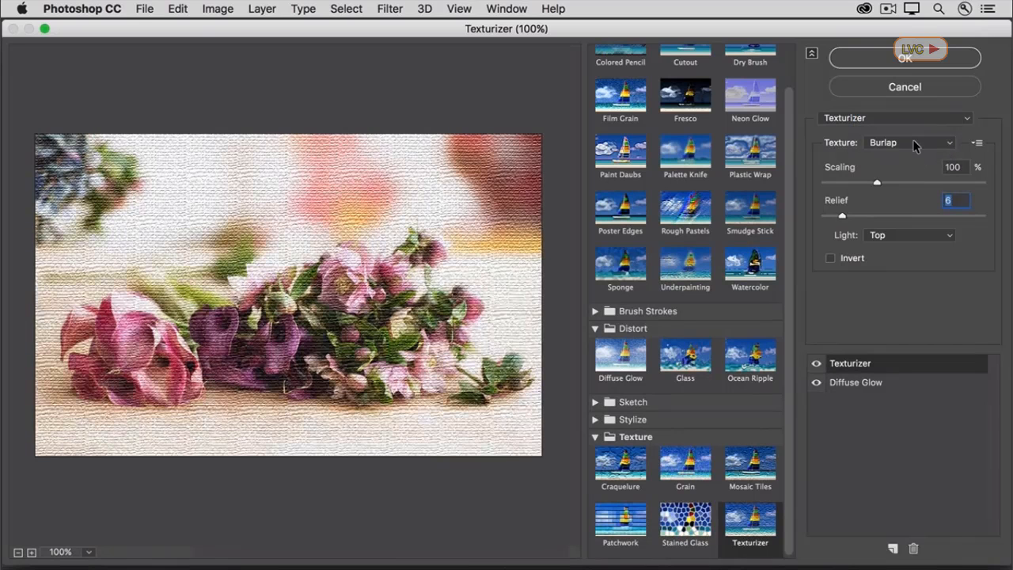
click(915, 145)
click(919, 153)
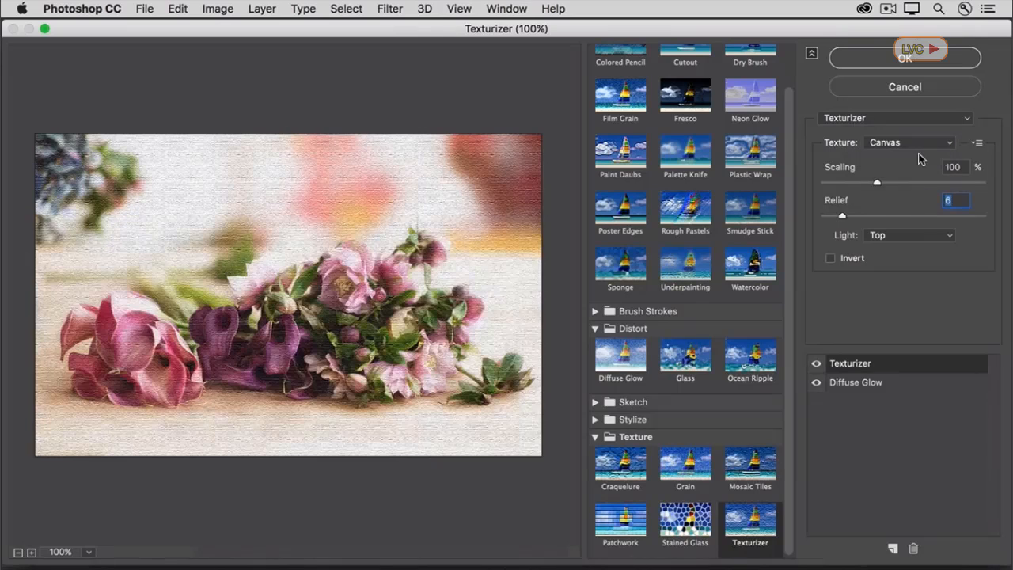
Set the Texturizer's Relief to 4 and its Light direction to Bottom Right
drag(843, 220, 837, 218)
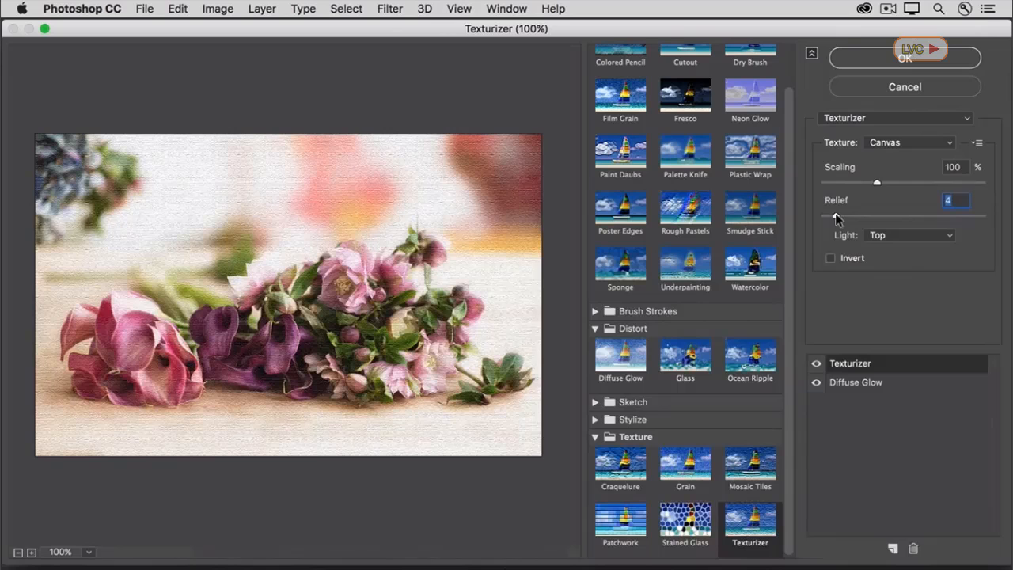
click(886, 235)
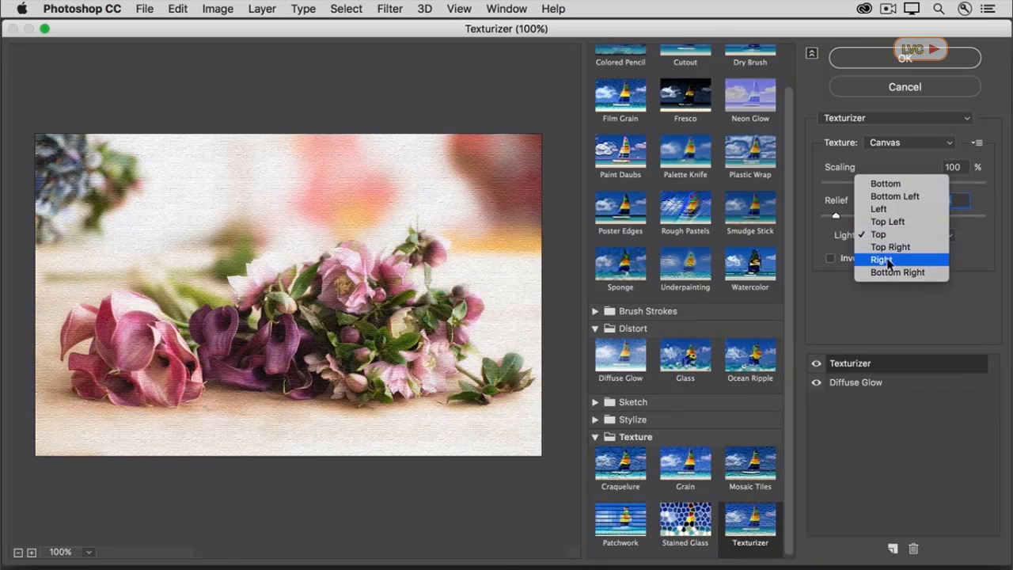
click(888, 270)
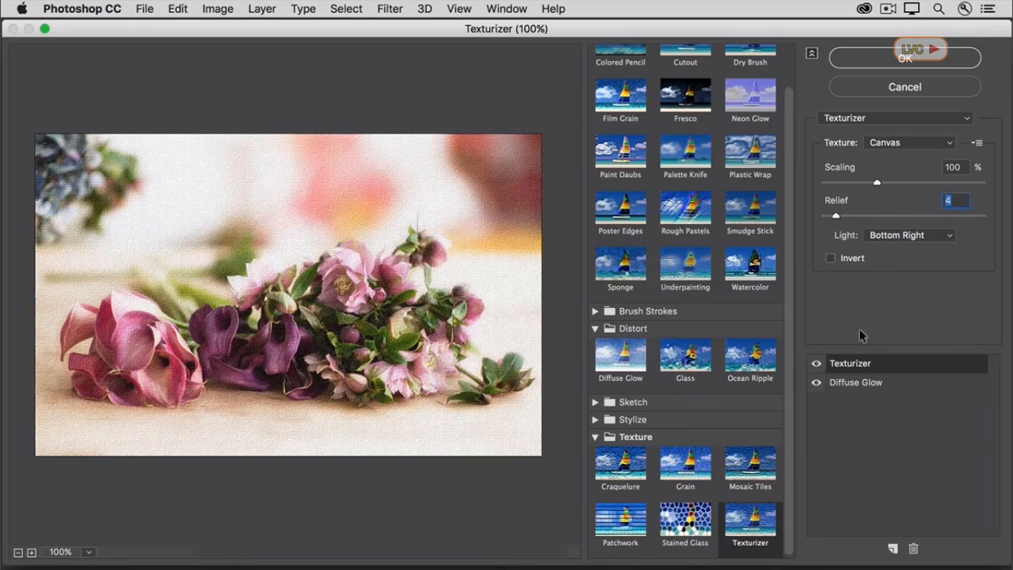
Try a Sponge effect layer at the bottom of the effect stack and toggle its visibility off and on
click(893, 550)
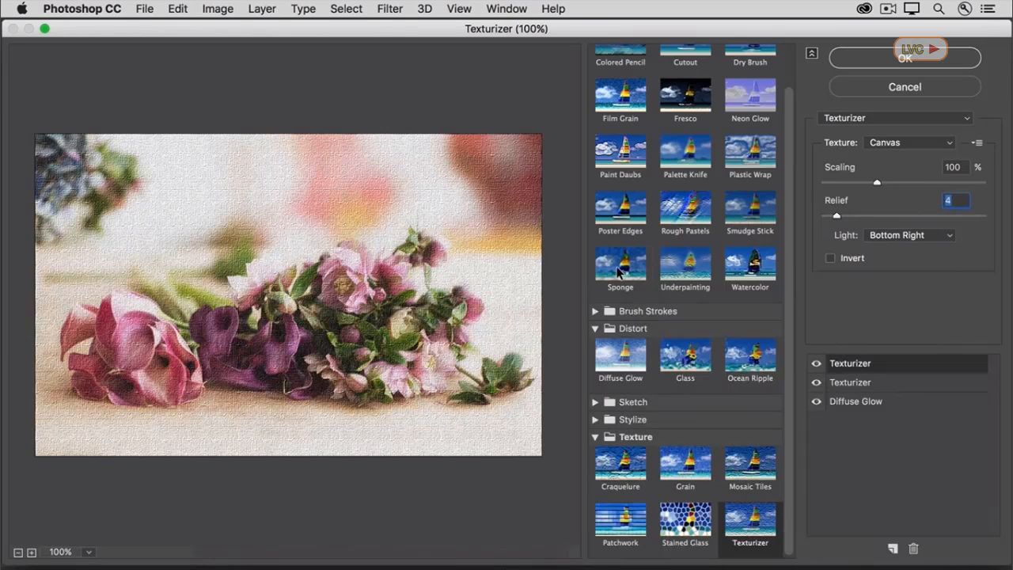
click(619, 273)
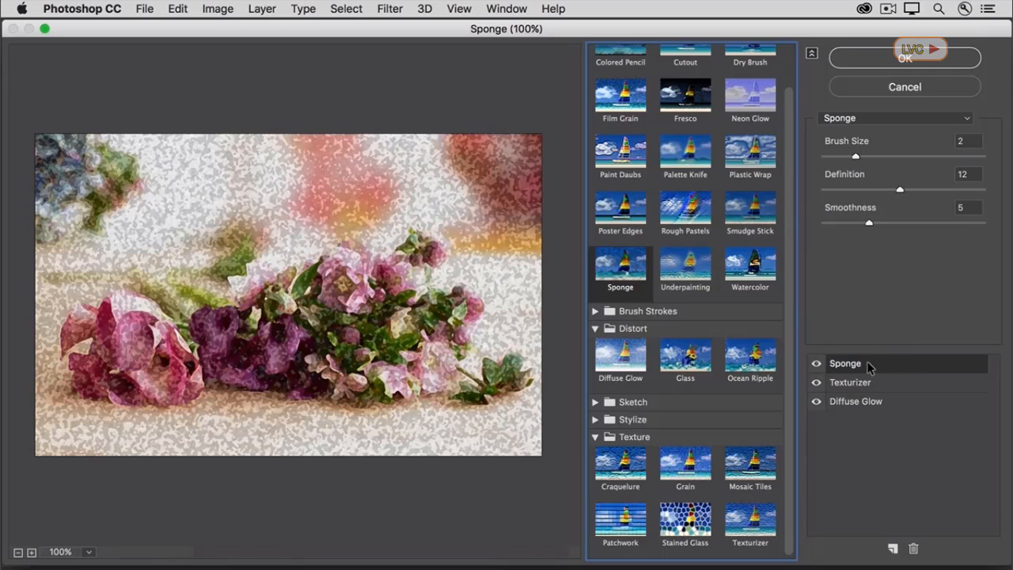
click(912, 364)
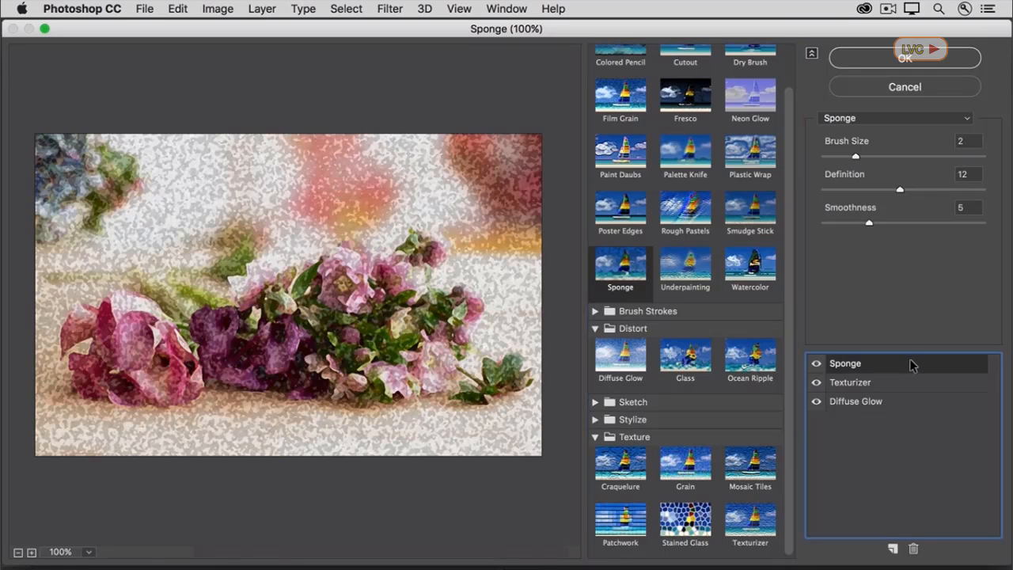
drag(910, 375, 912, 411)
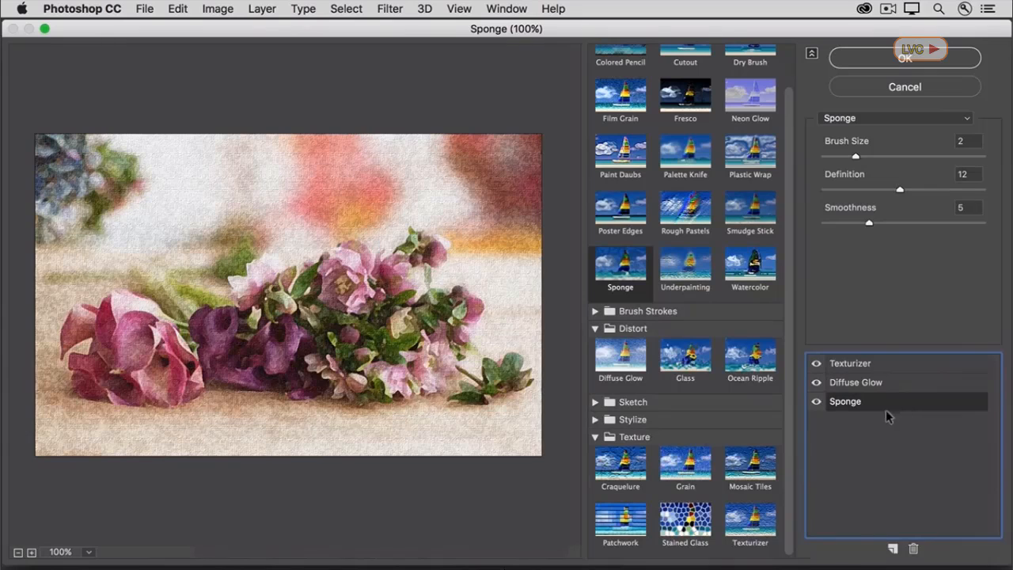
click(816, 404)
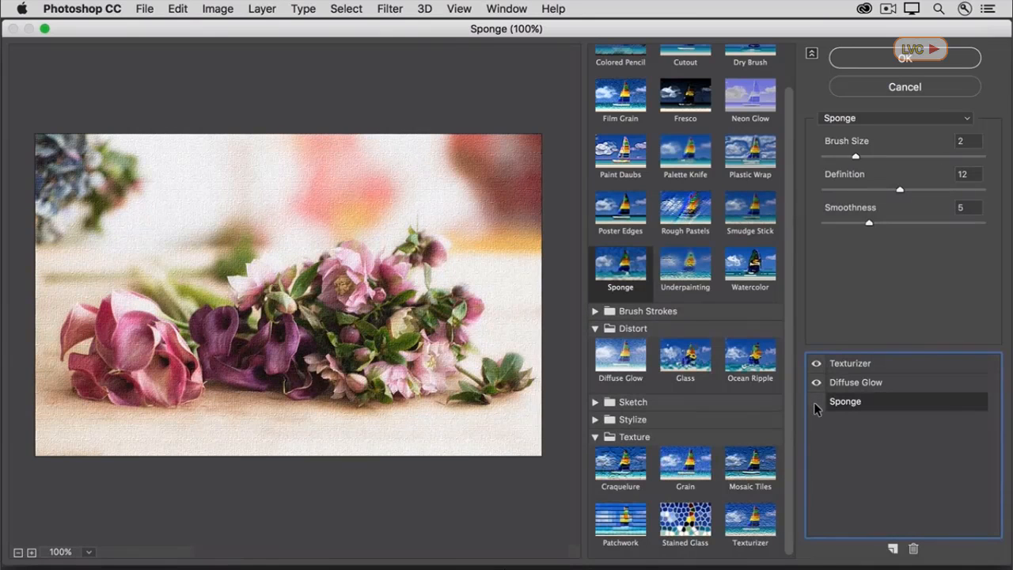
click(816, 403)
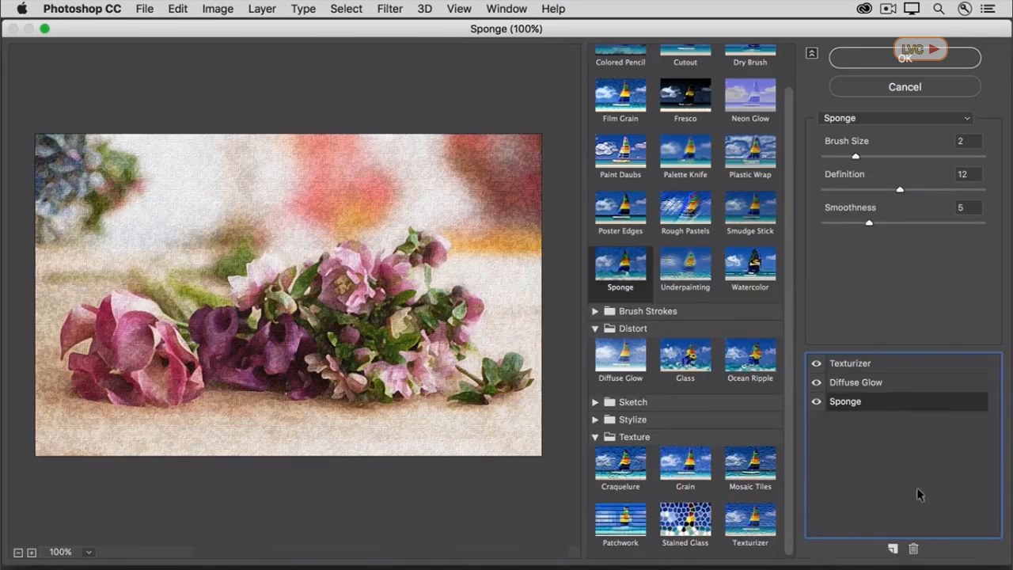
Delete the Sponge effect layer and apply the remaining Texturizer and Diffuse Glow effects to the photo
click(915, 551)
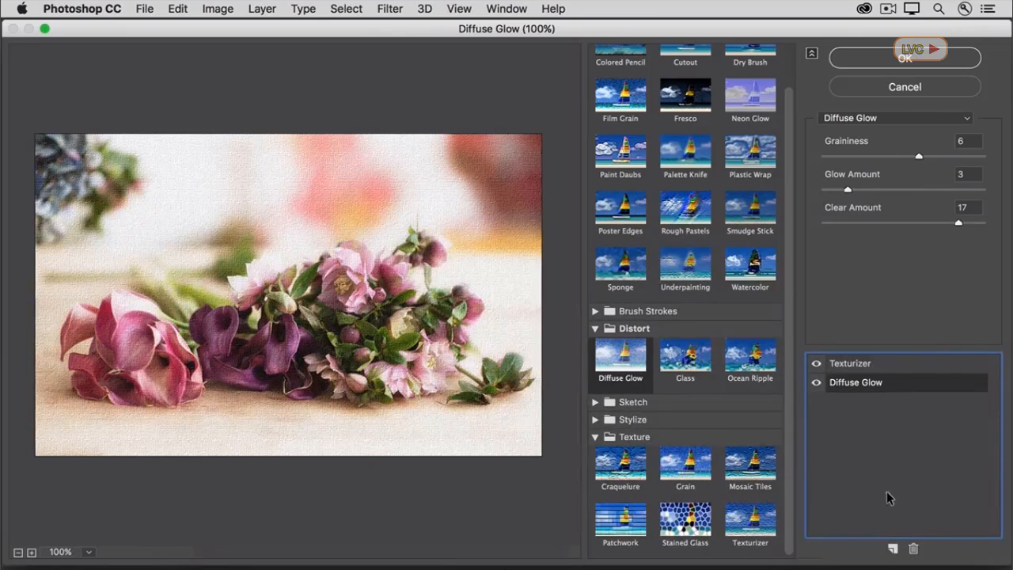
click(885, 57)
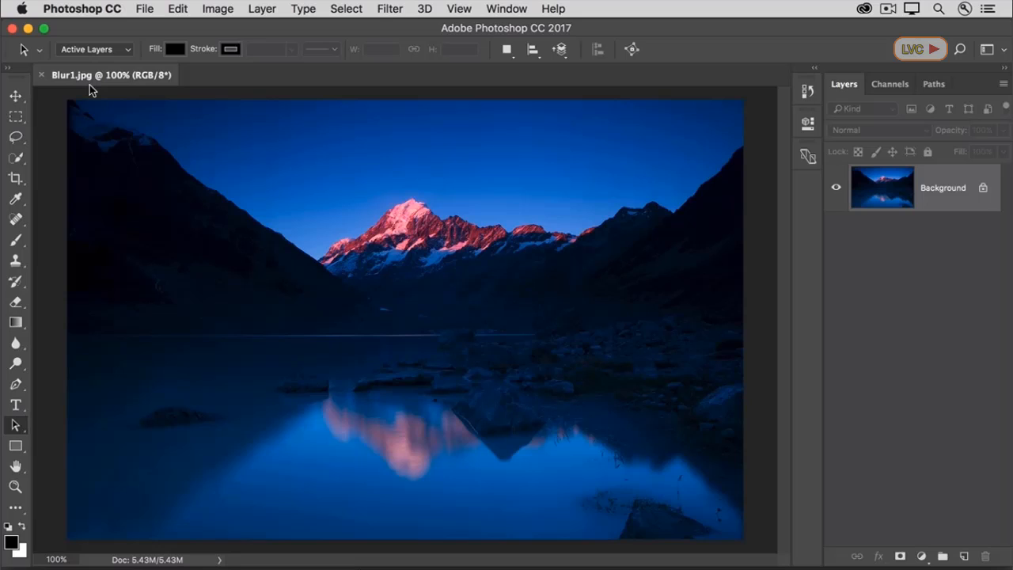
Place the file Blur2.jpg as an embedded image in the Blur1.jpg document
click(139, 12)
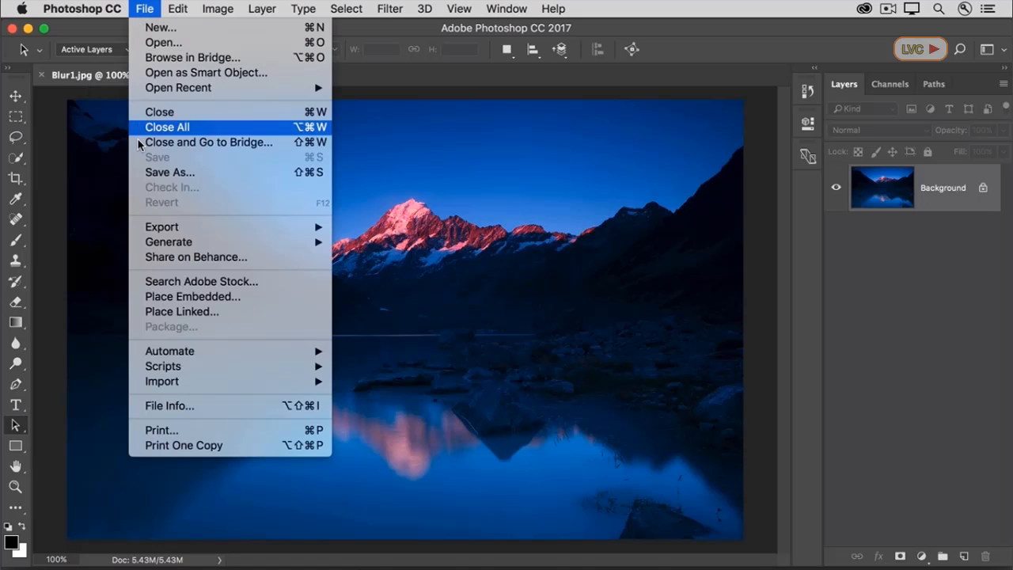
click(141, 297)
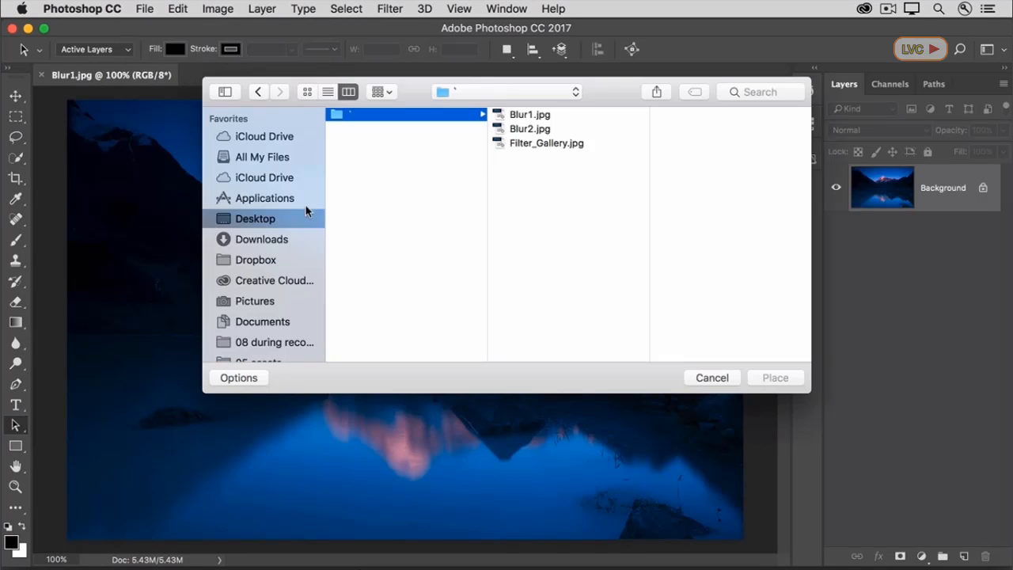
click(527, 130)
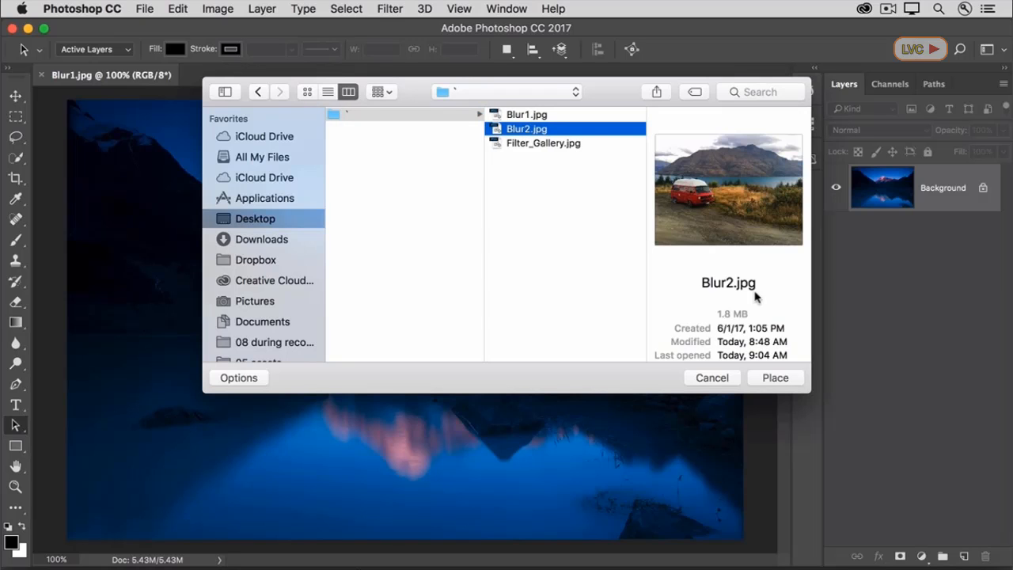
click(752, 378)
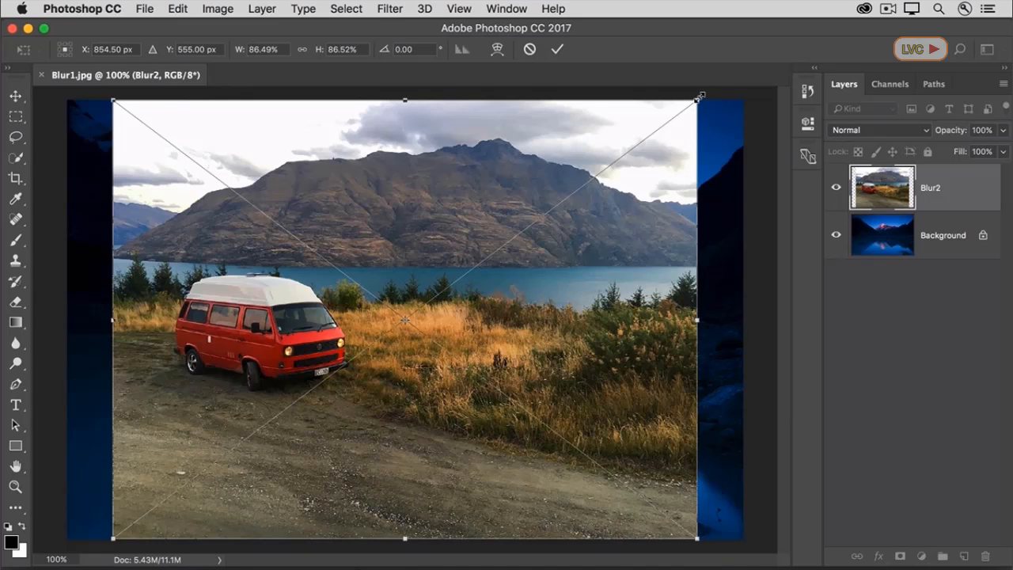
Scale the placed van photo to about 41%, move it into the lower-left area of the lake photo and rotate it about -2.3°
drag(699, 99, 436, 389)
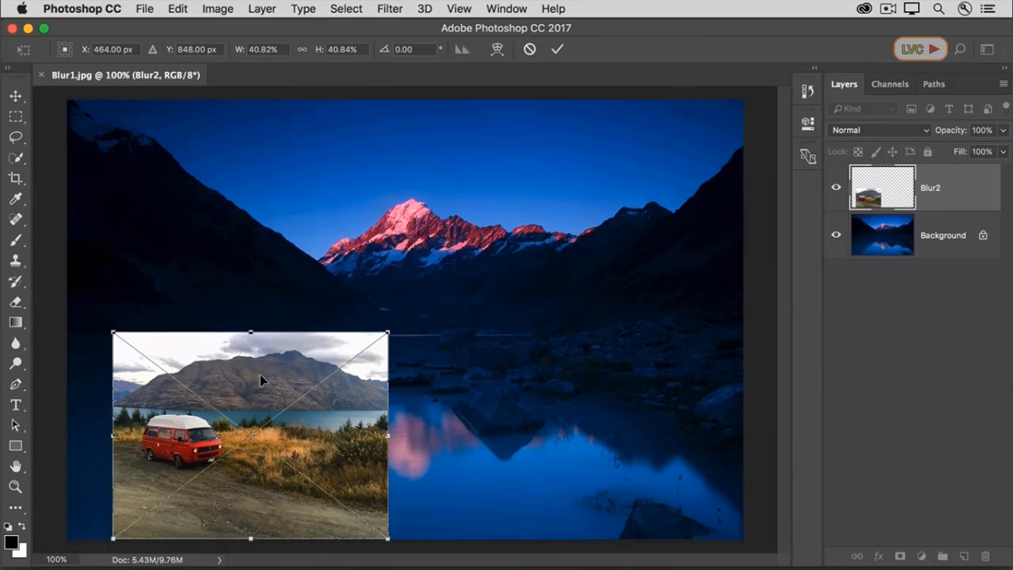
drag(262, 375, 233, 345)
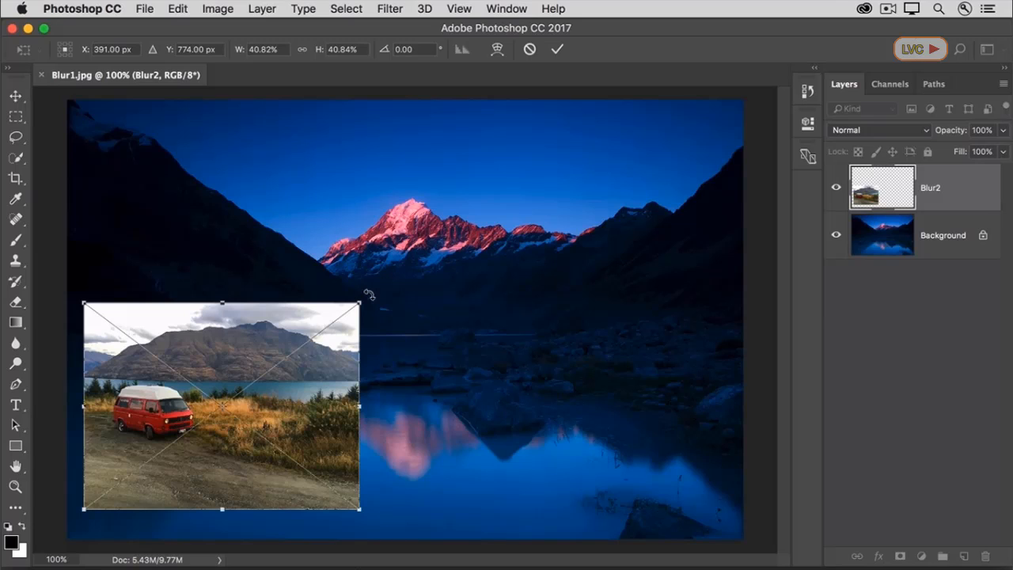
drag(368, 295, 366, 291)
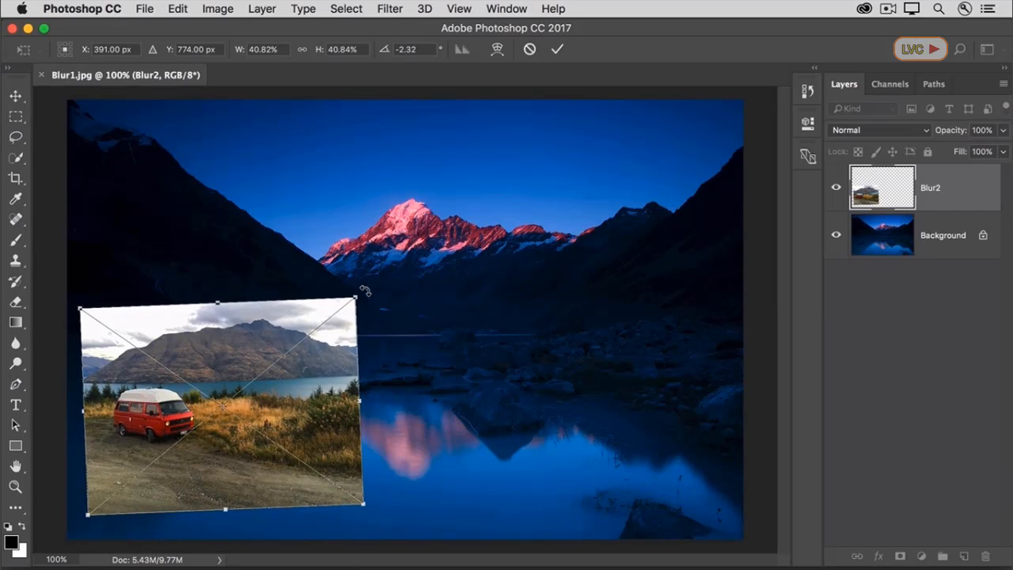
click(556, 50)
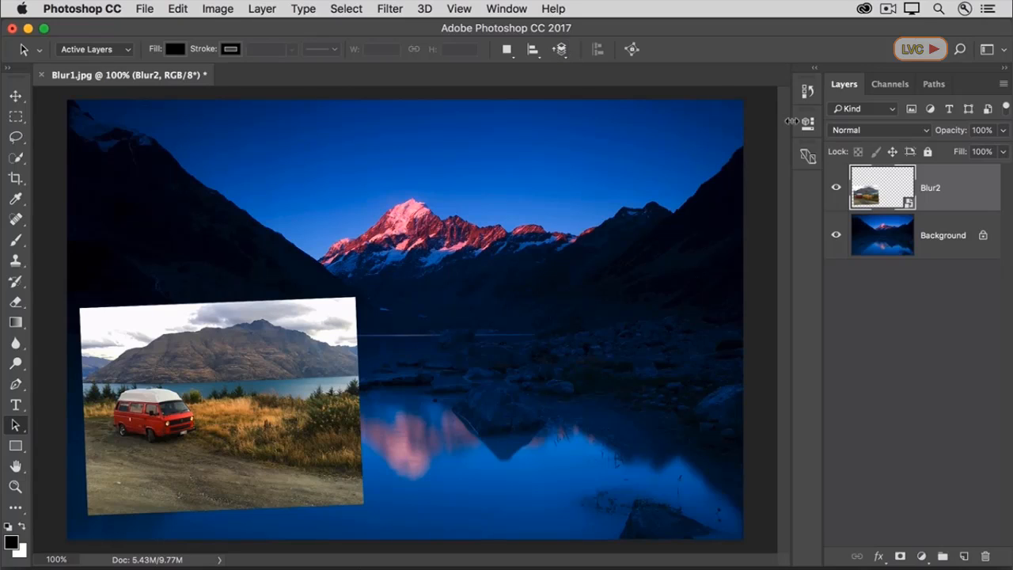
Convert the Background layer for smart filters
click(929, 223)
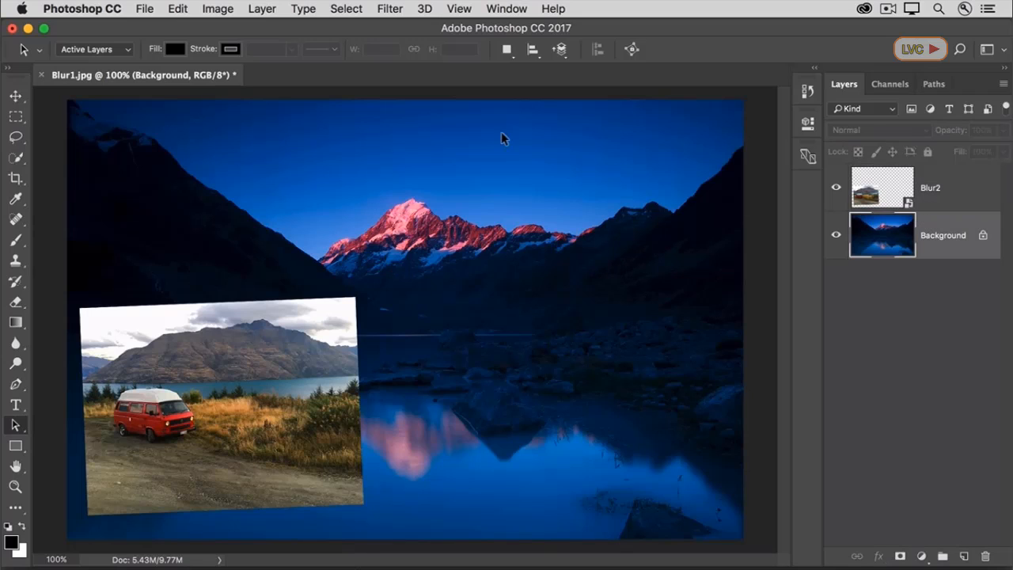
click(388, 13)
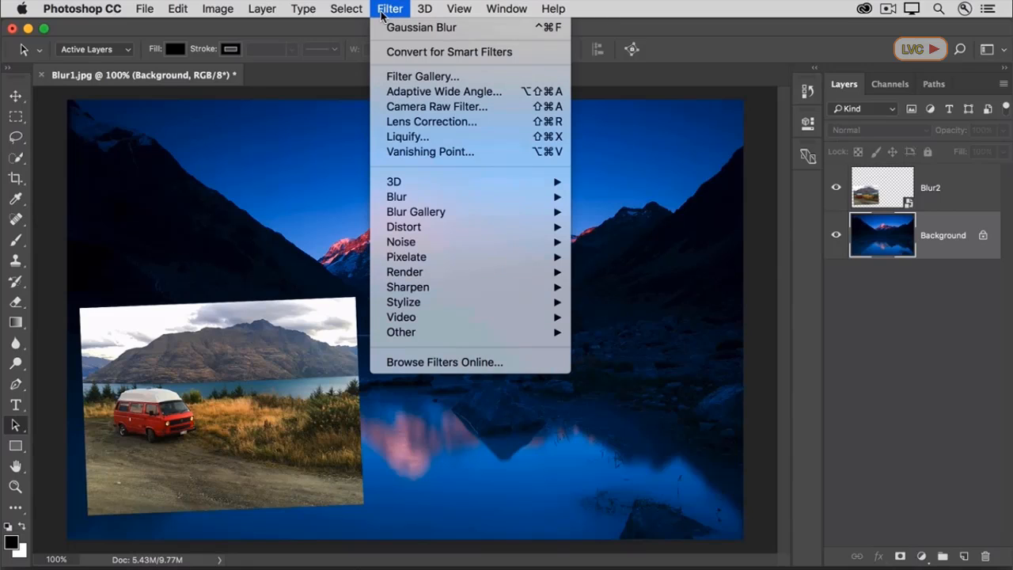
click(376, 52)
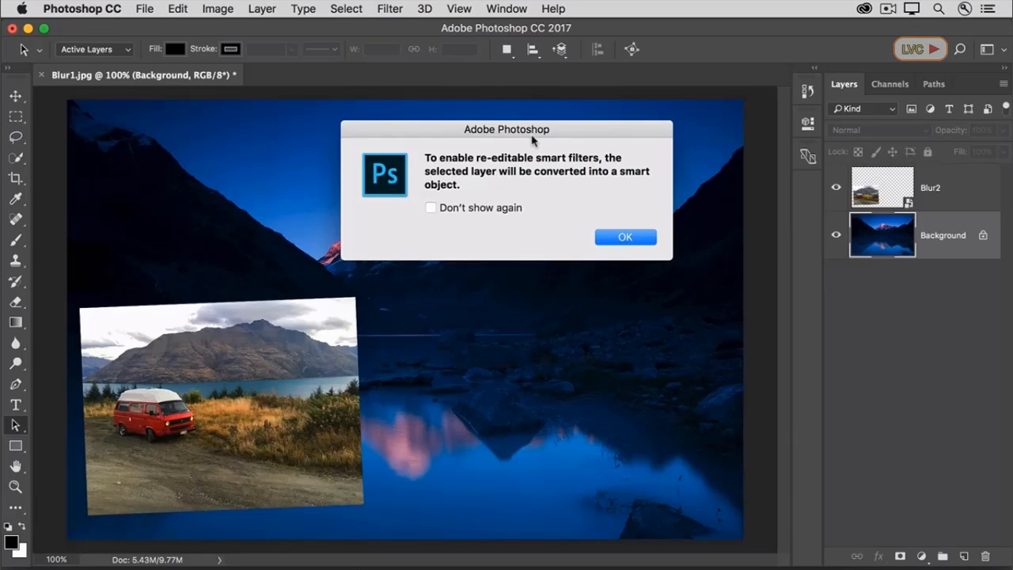
click(608, 235)
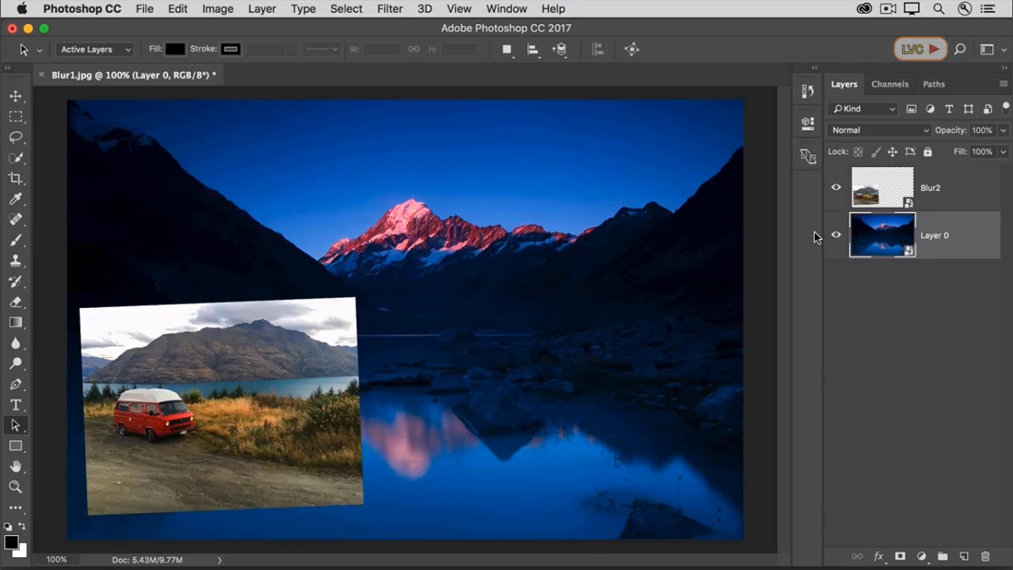
Apply a Gaussian Blur with a 3.5-pixel radius to the mountain lake layer, comparing the image with the preview off and on
click(381, 17)
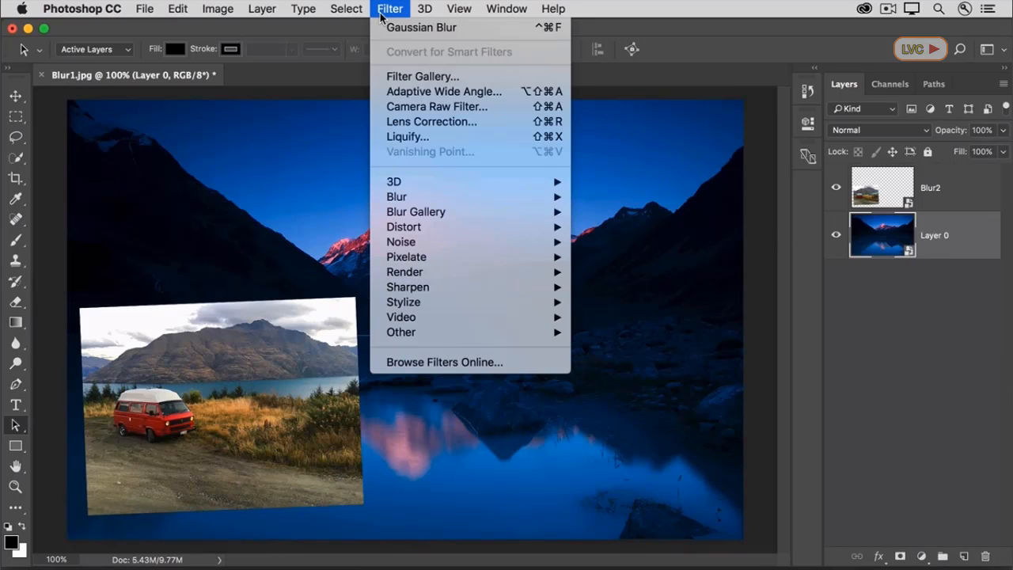
mouse_move(380, 196)
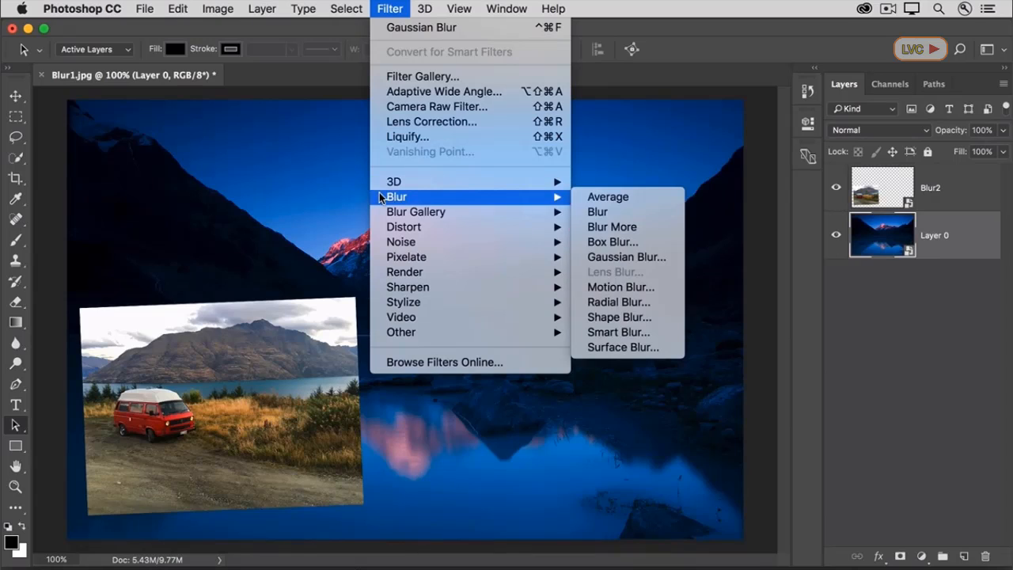
click(580, 257)
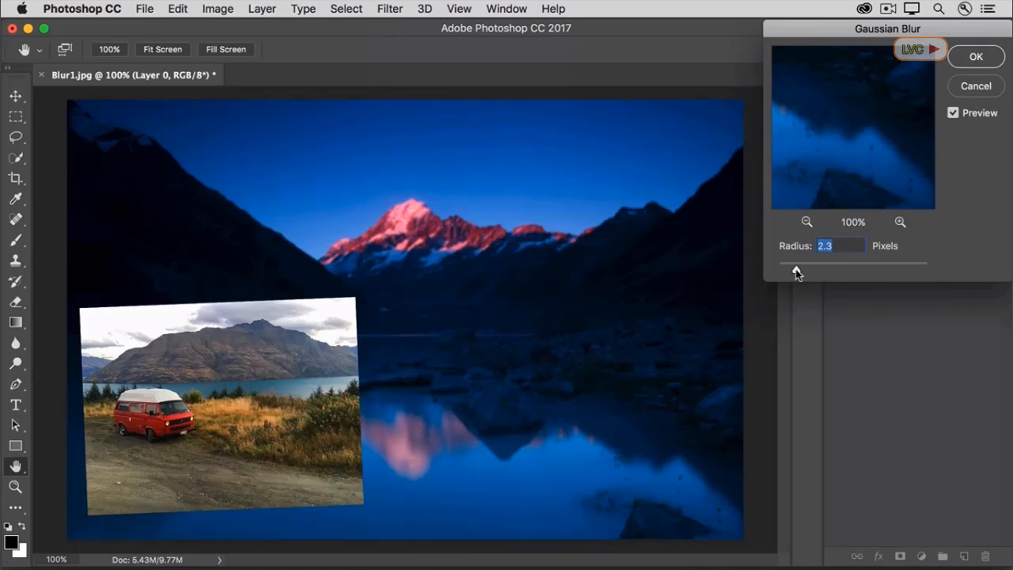
drag(796, 272, 807, 273)
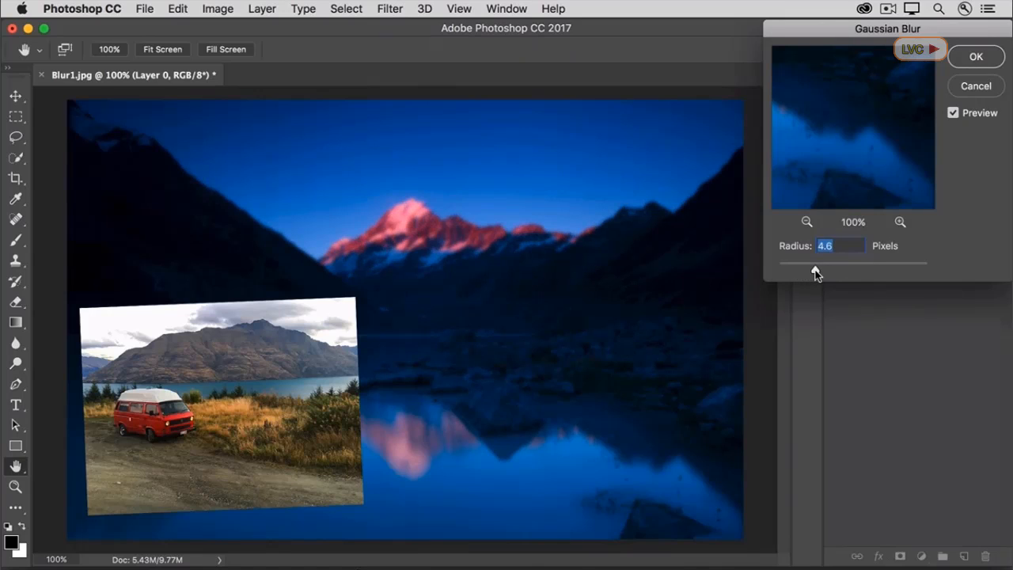
drag(817, 273, 808, 272)
click(953, 114)
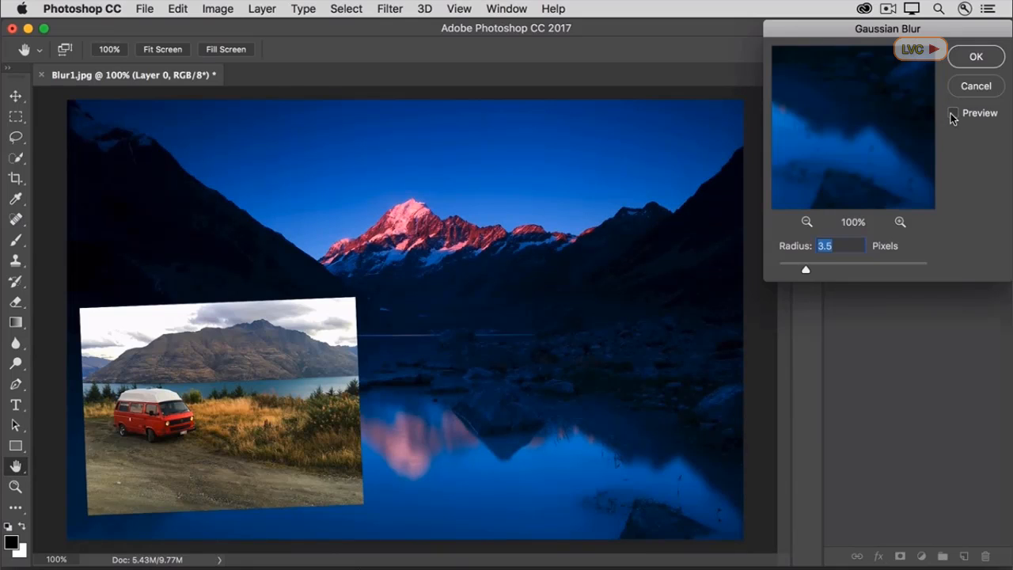
click(953, 113)
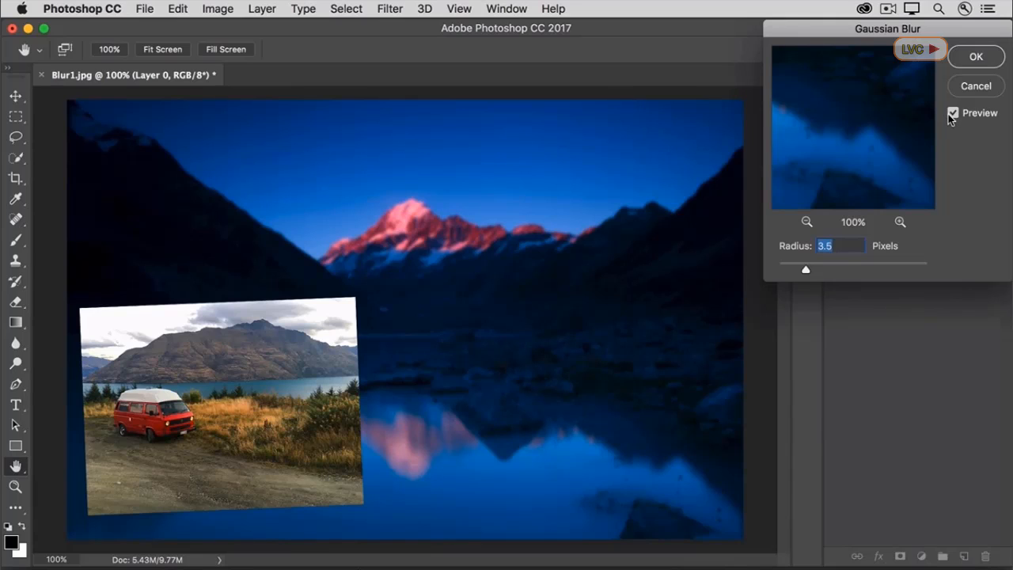
click(957, 61)
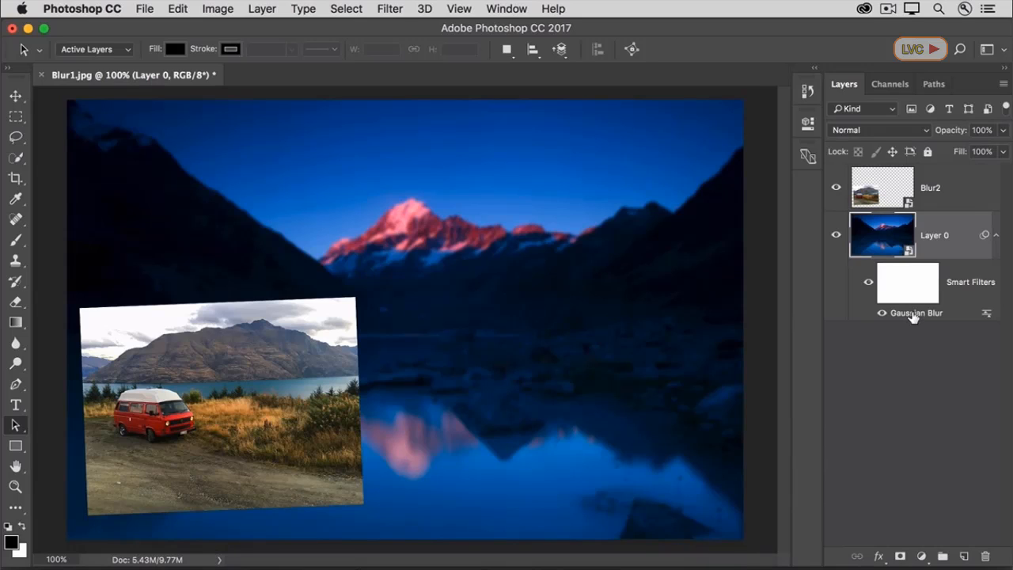
Reopen the mountain lake layer's Gaussian Blur smart filter and reduce its radius slightly
double_click(914, 315)
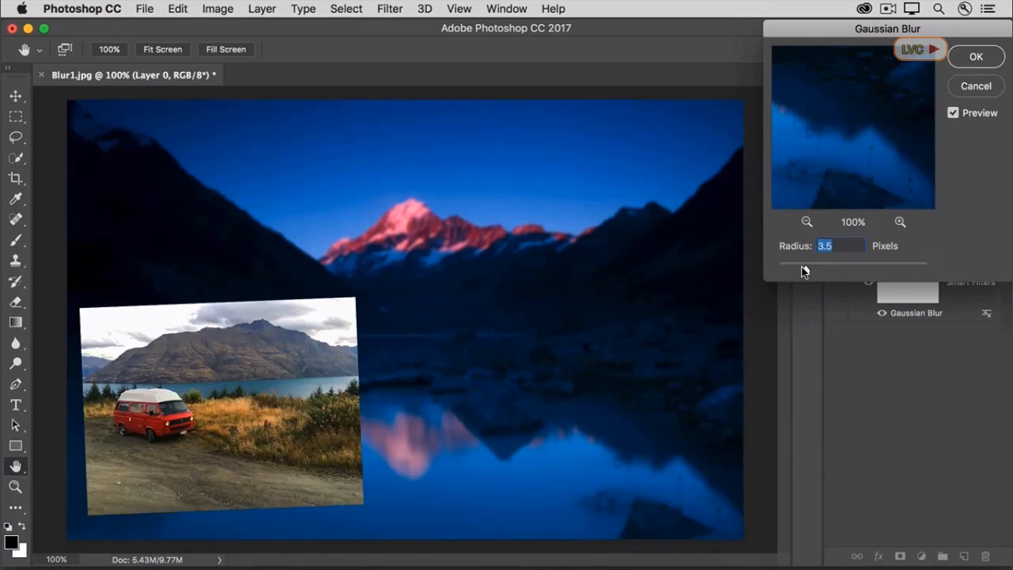
drag(804, 268, 796, 267)
click(964, 63)
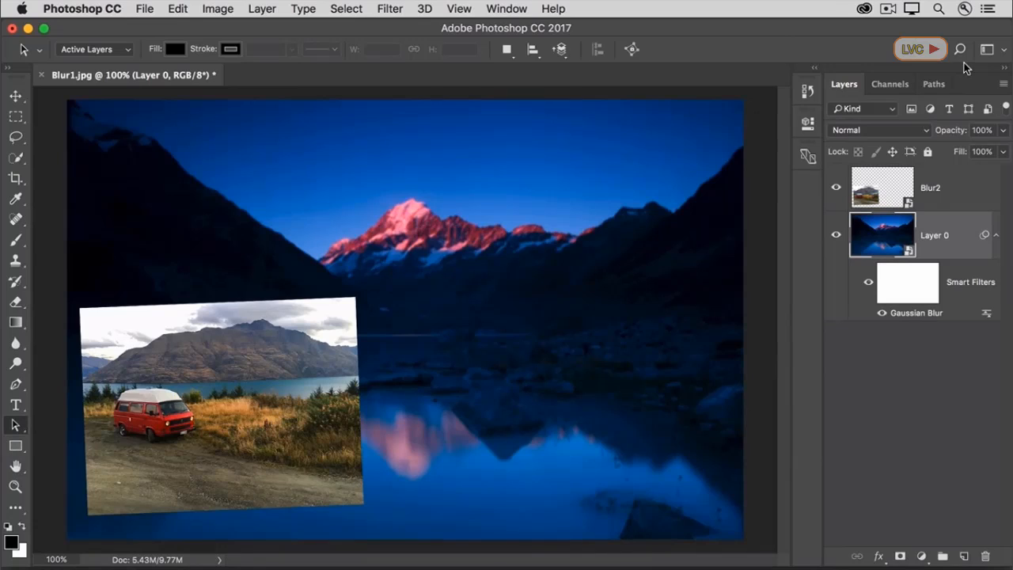